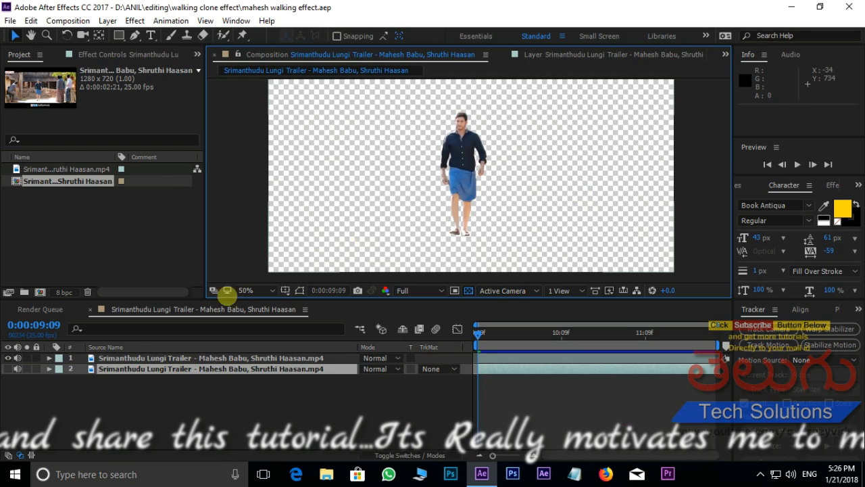
# Step: Show the hidden full-frame trailer layer, delete it from the composition, and preview the remaining cutout layer
pyautogui.click(7, 369)
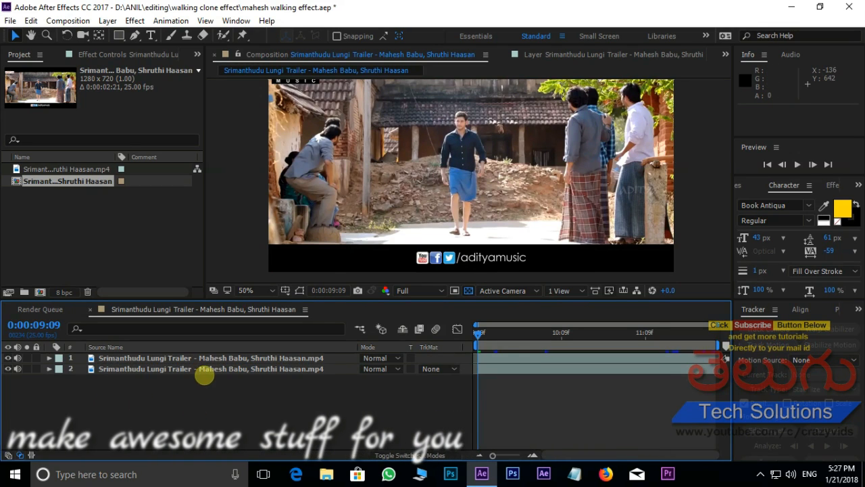
pyautogui.click(206, 369)
pyautogui.press('Delete')
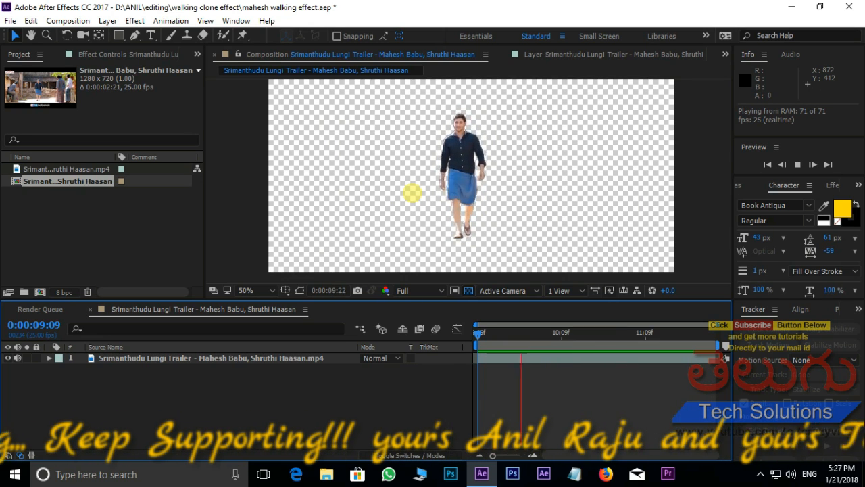
pyautogui.press('space')
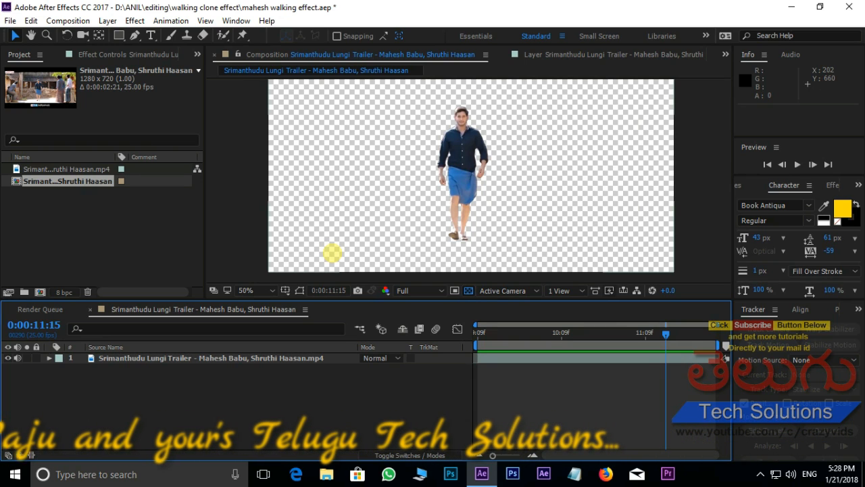
# Step: Add the composition to the render queue and set its output module to TIFF Sequence with RGB + Alpha channels
pyautogui.click(68, 21)
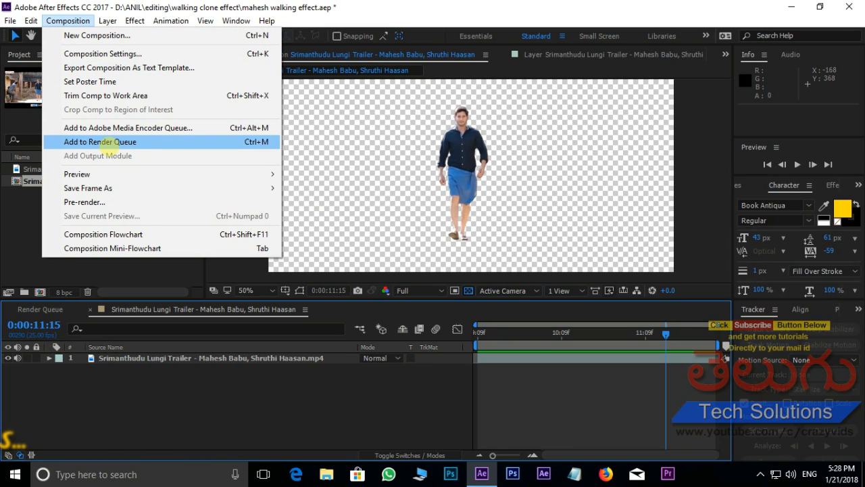
pyautogui.click(117, 143)
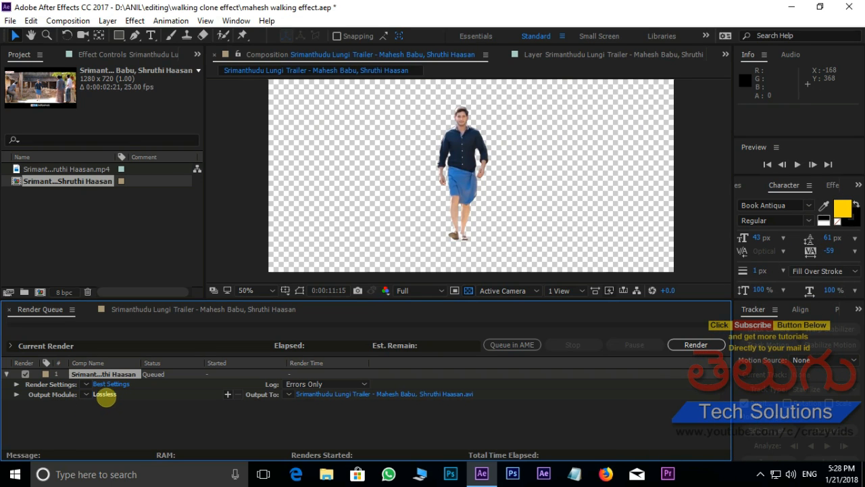
pyautogui.click(105, 394)
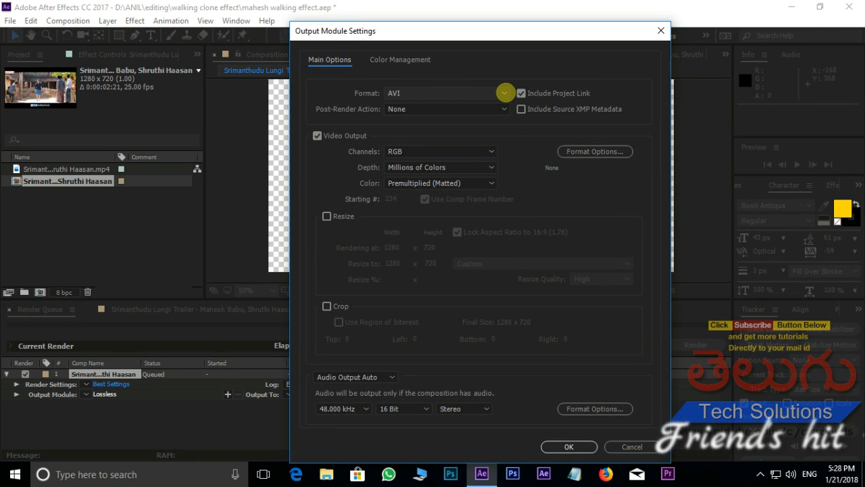
pyautogui.click(498, 93)
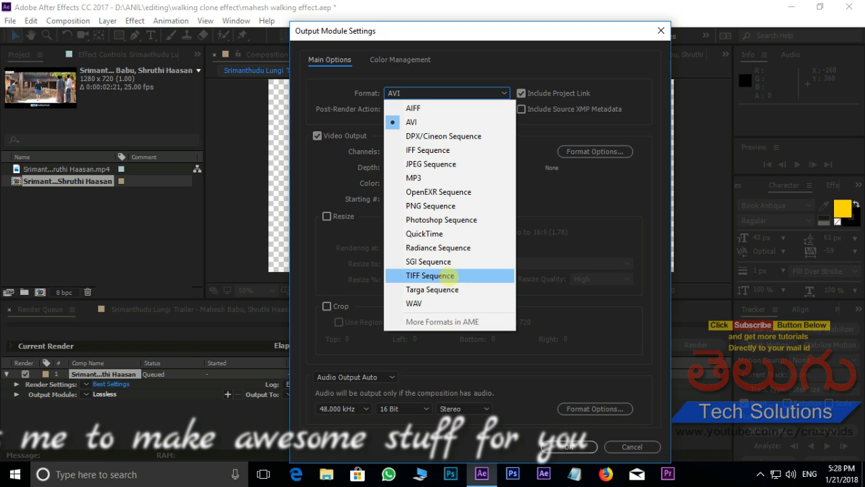
pyautogui.click(447, 276)
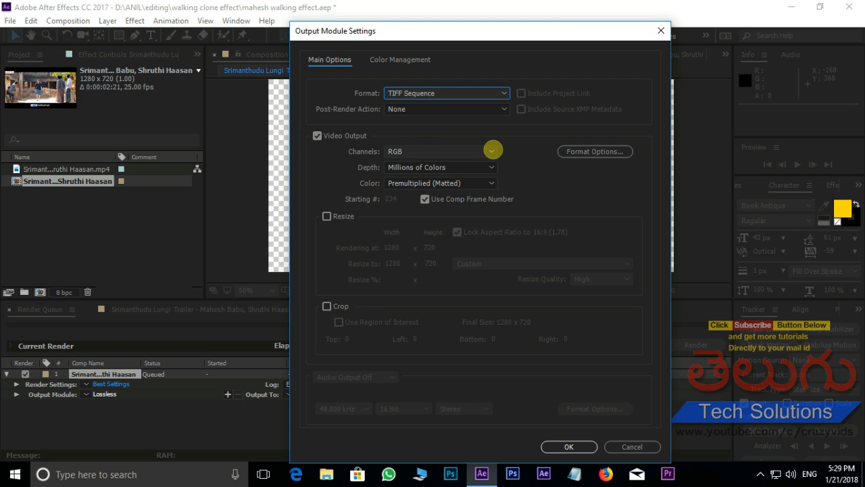
pyautogui.click(492, 150)
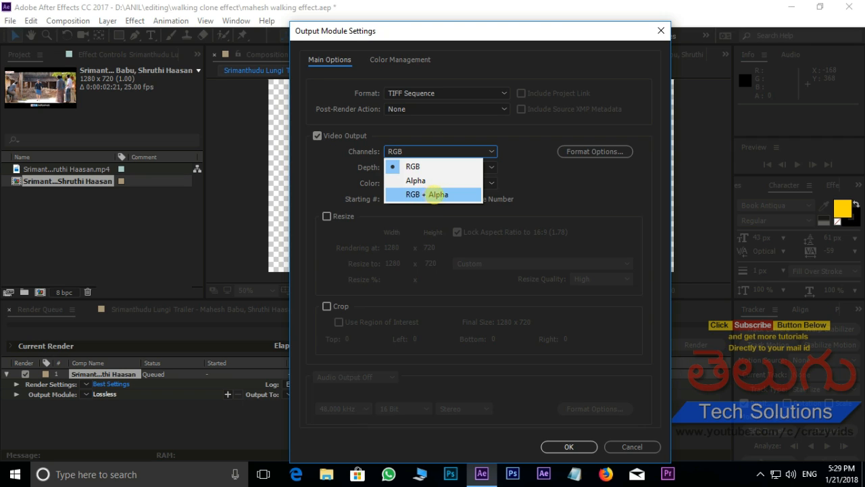
pyautogui.click(437, 194)
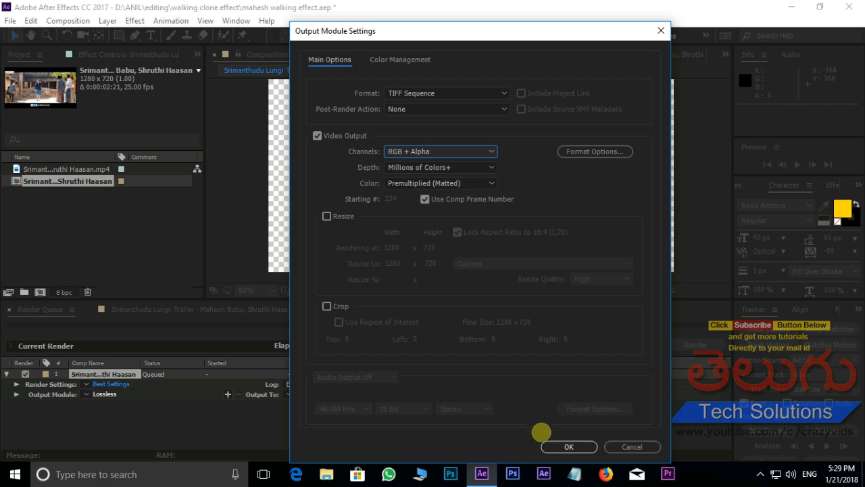
pyautogui.click(569, 446)
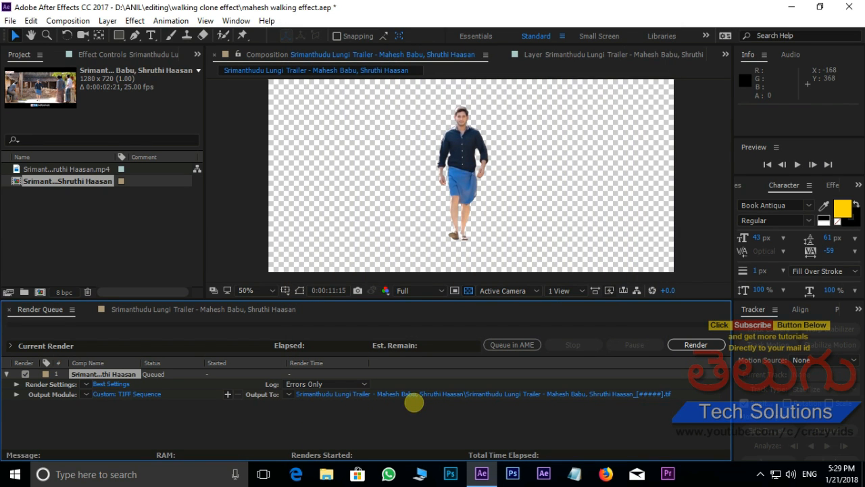
# Step: Shorten the output file name to Srimanthudu.tif, save it in a subfolder of the mahesh folder, and render the sequence
pyautogui.click(407, 397)
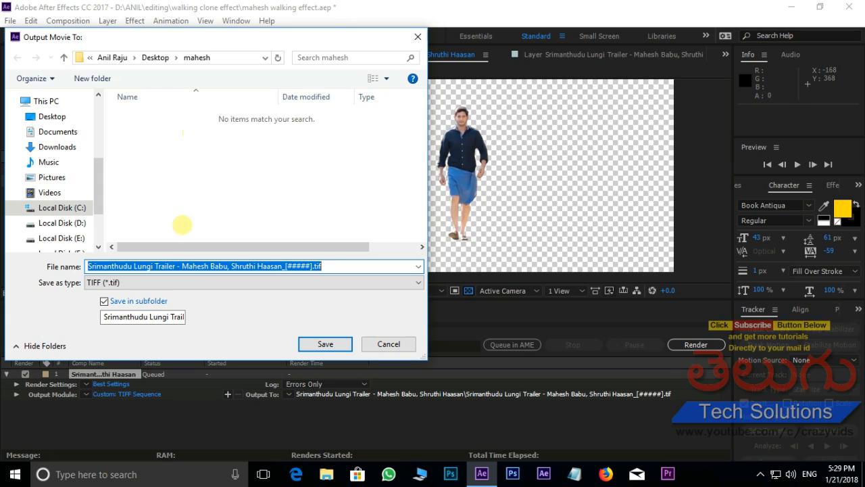
pyautogui.click(155, 265)
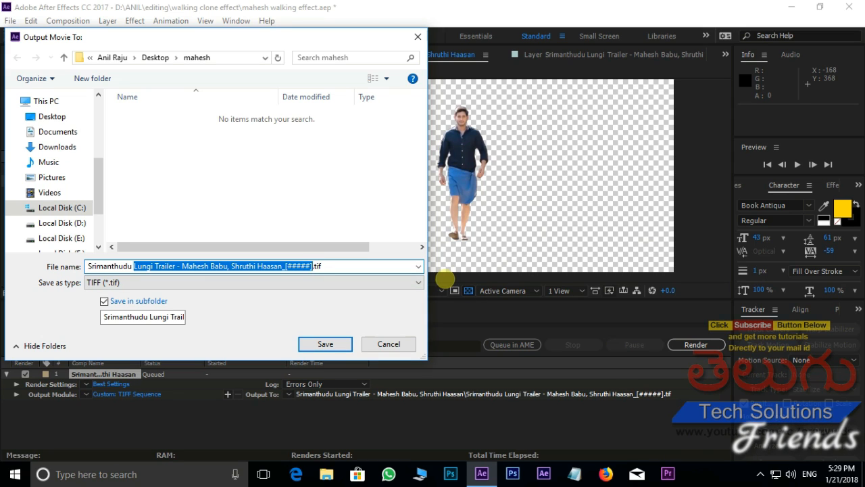
pyautogui.press('BackSpace')
pyautogui.press('BackSpace')
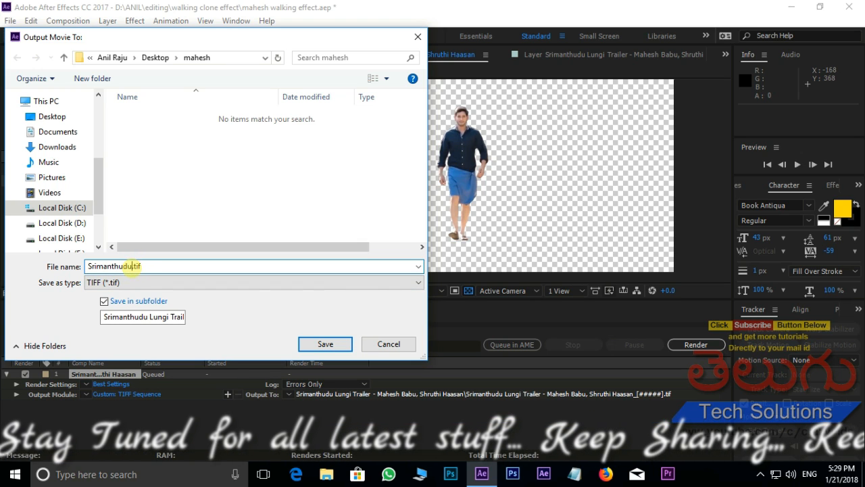
pyautogui.click(154, 265)
pyautogui.click(311, 344)
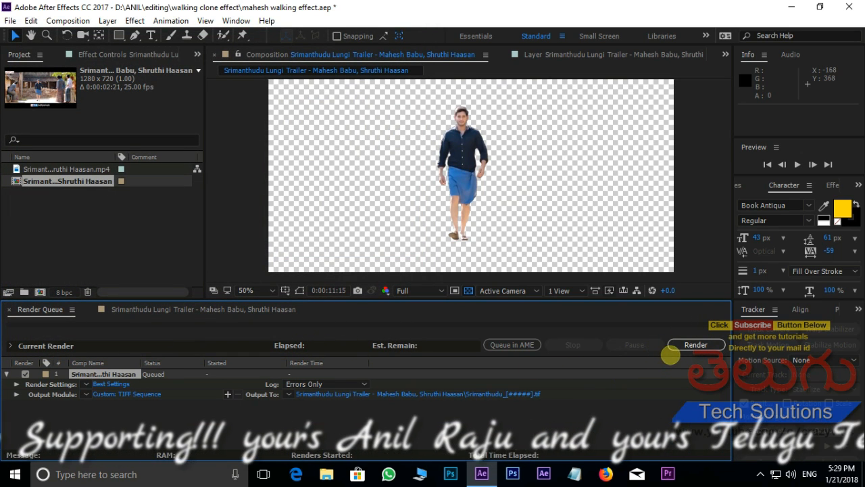
pyautogui.click(686, 345)
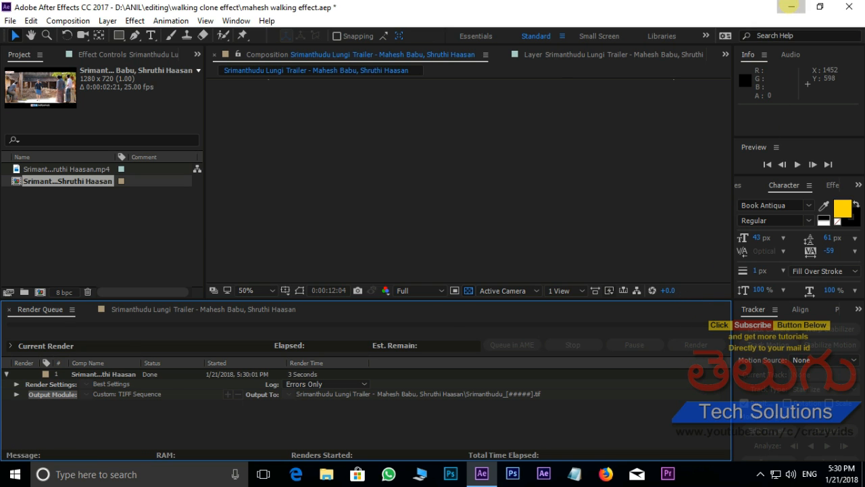
# Step: Switch to the desktop and browse the rendered TIFF files in the trailer subfolder of the mahesh folder
pyautogui.click(790, 6)
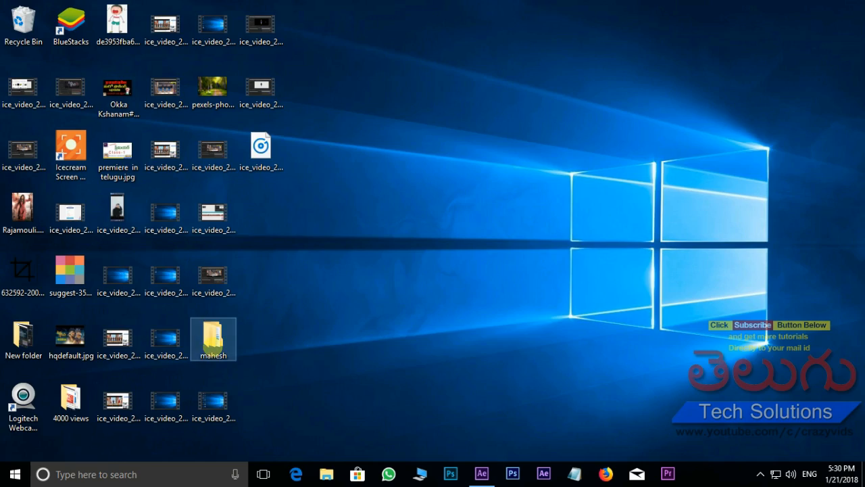
pyautogui.doubleClick(214, 341)
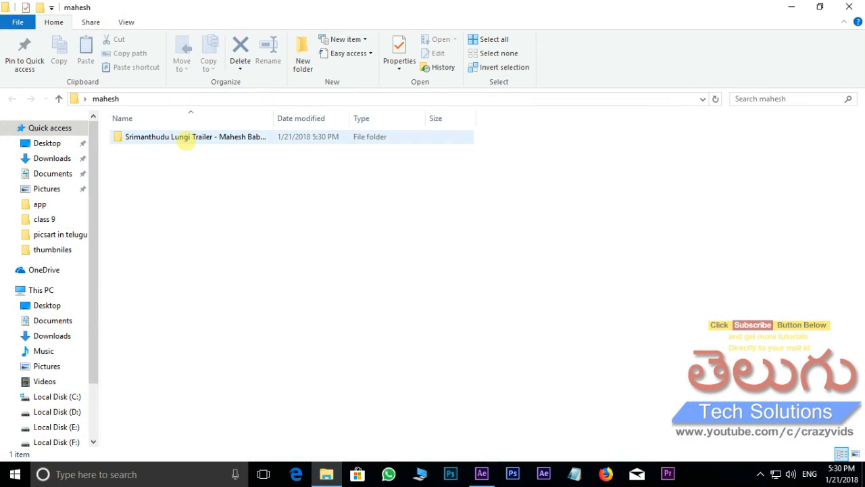
pyautogui.doubleClick(186, 138)
pyautogui.scroll(-1, 858, 182)
pyautogui.moveTo(859, 182); pyautogui.dragTo(858, 309)
pyautogui.moveTo(857, 249); pyautogui.dragTo(857, 154)
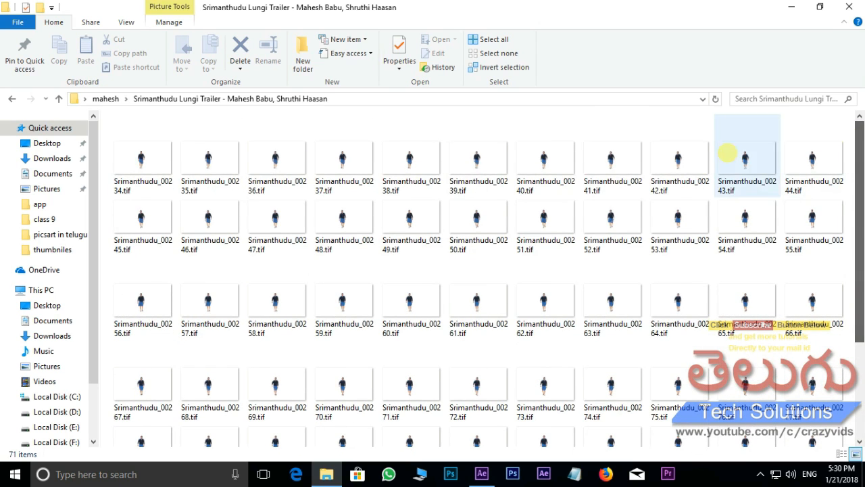
# Step: Open the first rendered TIFF in Windows Photo Viewer and page through the frames to examine the cutout walk
pyautogui.doubleClick(141, 157)
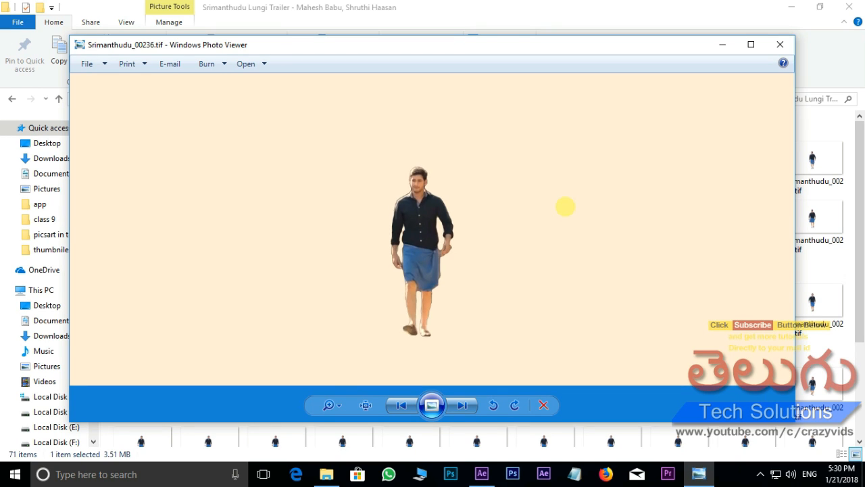
pyautogui.press('Right')
pyautogui.press('Right')
pyautogui.press('Right')
pyautogui.press('Right')
pyautogui.press('Right')
pyautogui.press('Right')
pyautogui.press('Right')
pyautogui.press('Right')
pyautogui.press('Right')
pyautogui.press('Right')
pyautogui.press('Right')
pyautogui.press('Right')
pyautogui.press('Right')
pyautogui.press('Right')
pyautogui.press('Right')
pyautogui.press('Right')
pyautogui.press('Right')
pyautogui.press('Right')
pyautogui.press('Right')
pyautogui.press('Right')
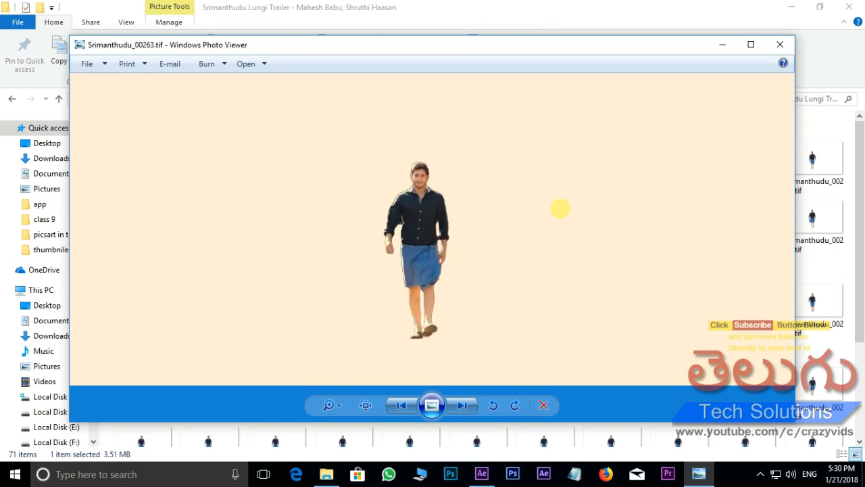
pyautogui.press('Right')
pyautogui.press('Right')
pyautogui.press('Right')
pyautogui.press('Right')
pyautogui.press('Right')
pyautogui.press('Right')
pyautogui.press('Right')
pyautogui.press('Right')
pyautogui.press('Right')
pyautogui.press('Right')
pyautogui.press('Right')
pyautogui.press('Right')
pyautogui.press('Right')
pyautogui.press('Right')
pyautogui.press('Right')
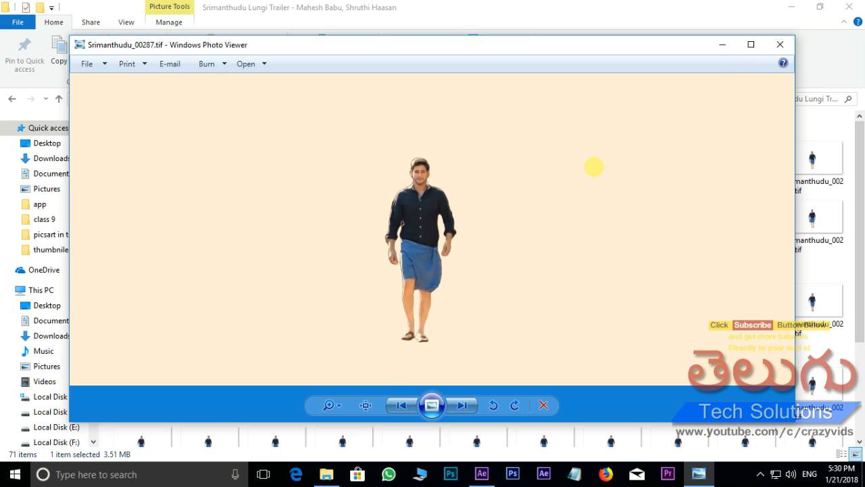
pyautogui.click(780, 44)
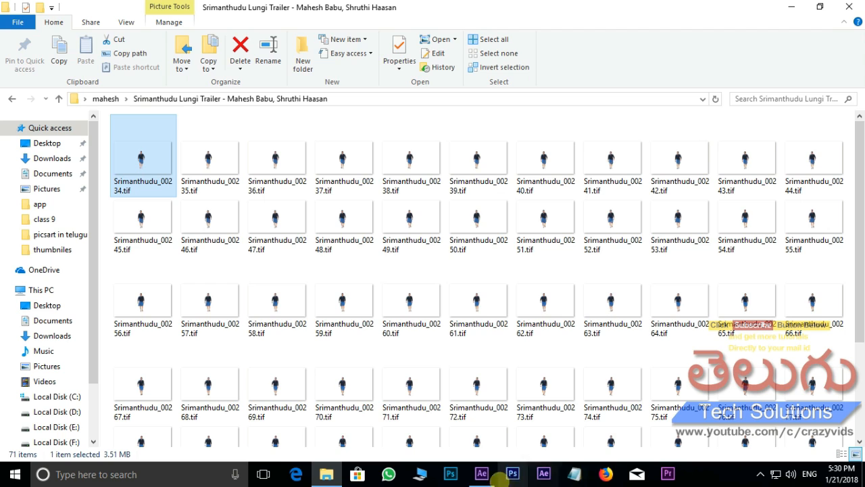
# Step: Return to After Effects and delete both the source trailer video and its composition from the project
pyautogui.click(482, 473)
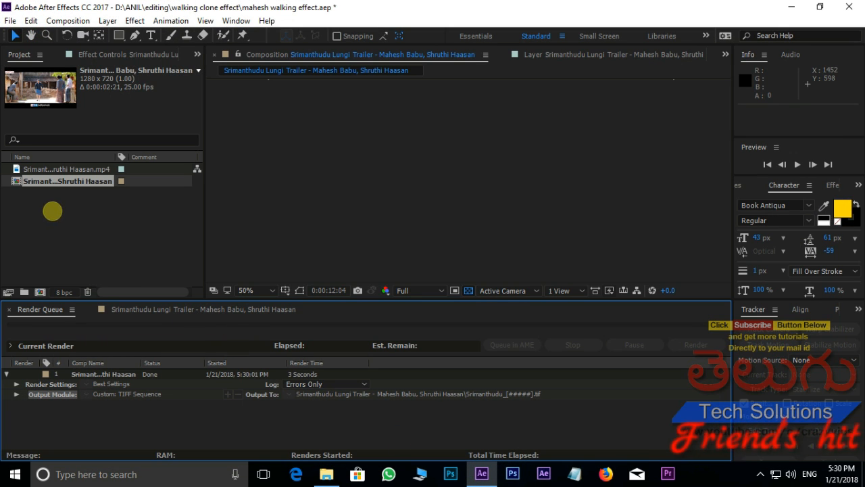
pyautogui.keyDown('shift'); pyautogui.click(38, 169); pyautogui.keyUp('shift')
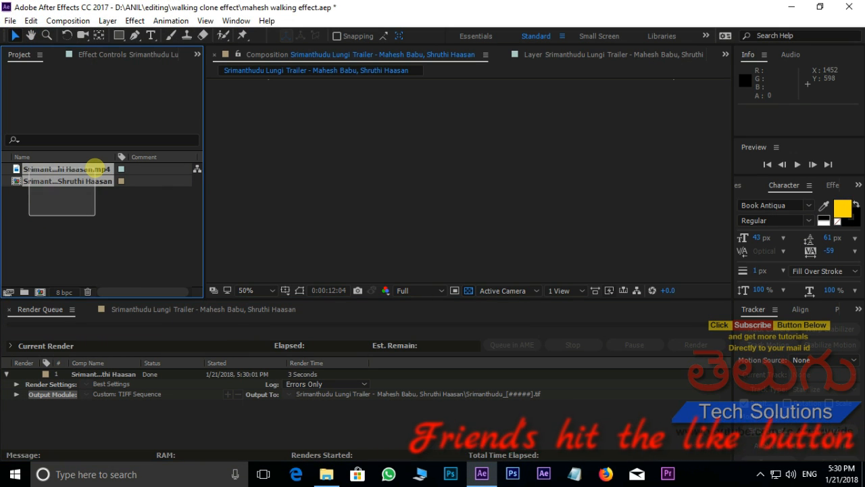
pyautogui.press('Delete')
pyautogui.click(497, 253)
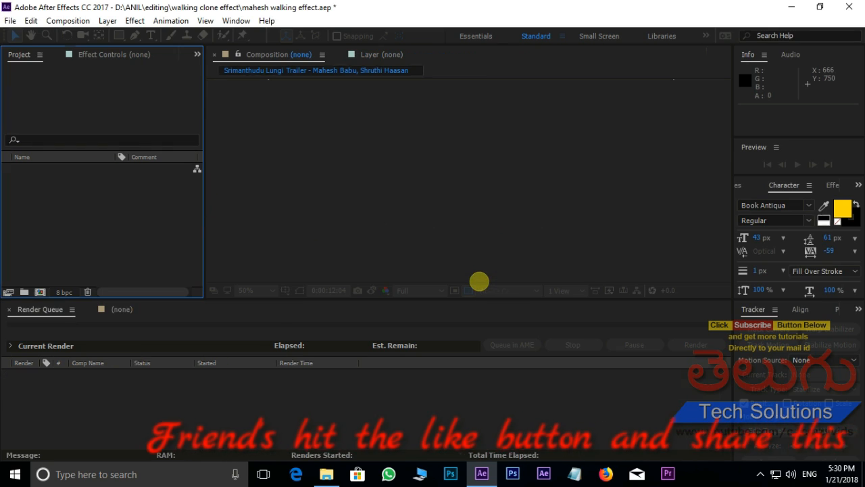
# Step: Import the rendered sequence folder from File Explorer, create a composition from the footage, and preview it
pyautogui.click(327, 473)
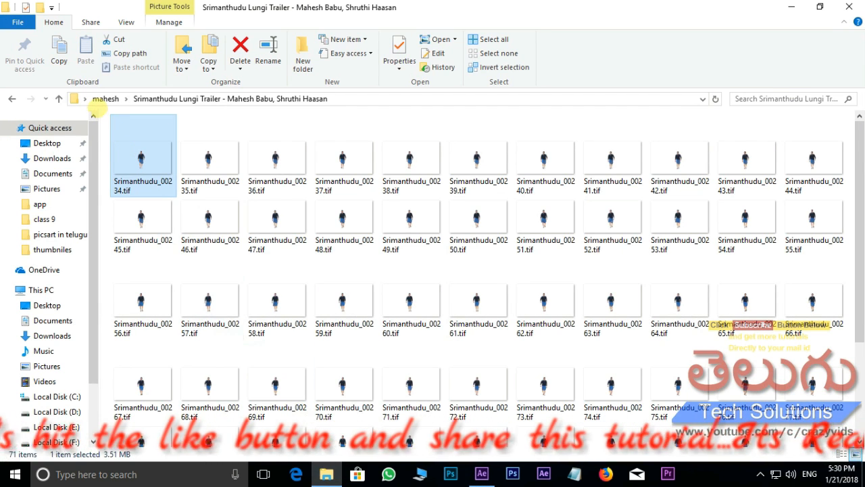
pyautogui.click(59, 99)
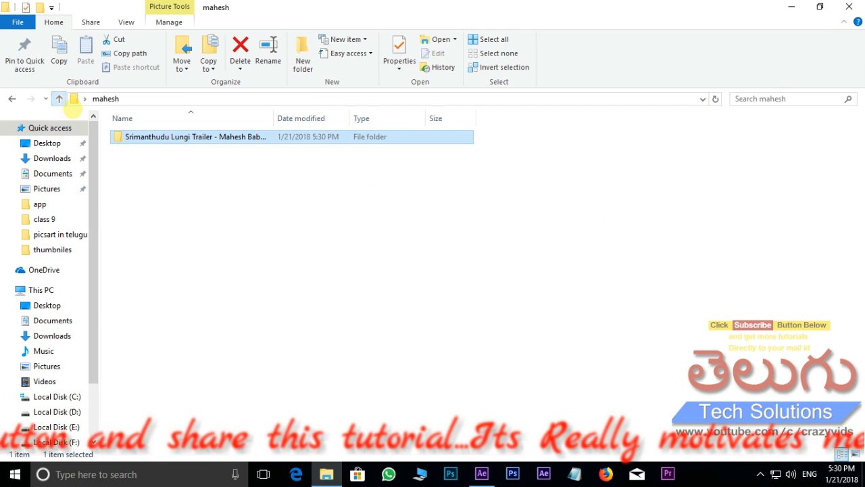
pyautogui.moveTo(132, 137); pyautogui.dragTo(79, 230)
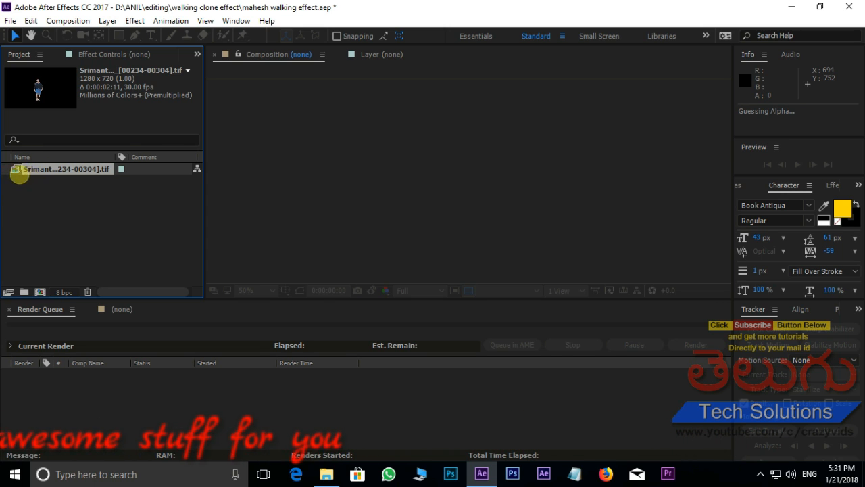
pyautogui.moveTo(16, 169); pyautogui.dragTo(405, 182)
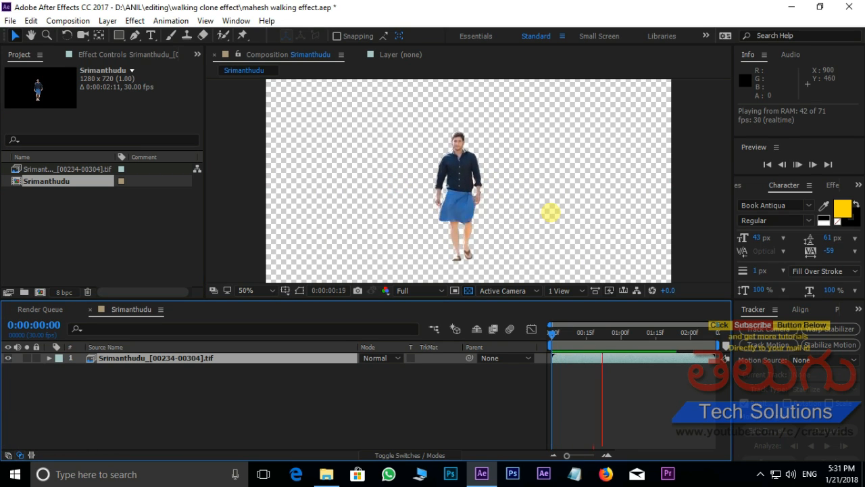
pyautogui.press('space')
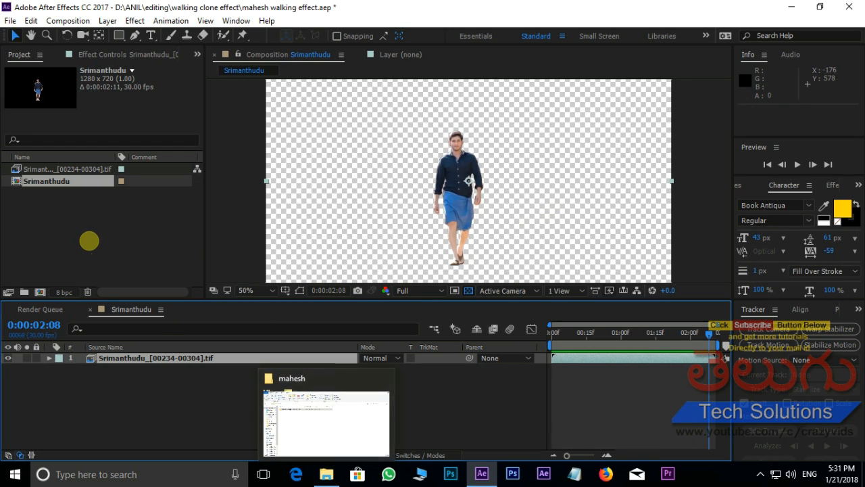
# Step: Delete the imported TIFF sequence and the Srimanthudu composition from the project
pyautogui.moveTo(45, 217); pyautogui.dragTo(112, 157)
pyautogui.press('Delete')
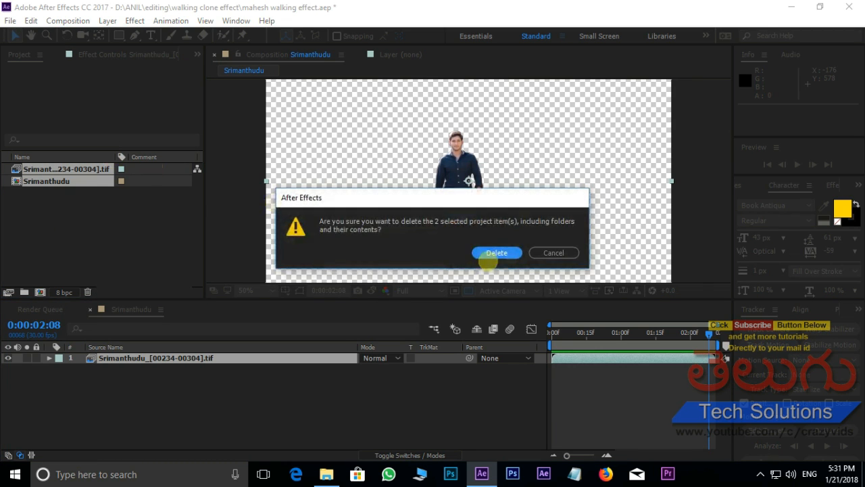
pyautogui.click(490, 255)
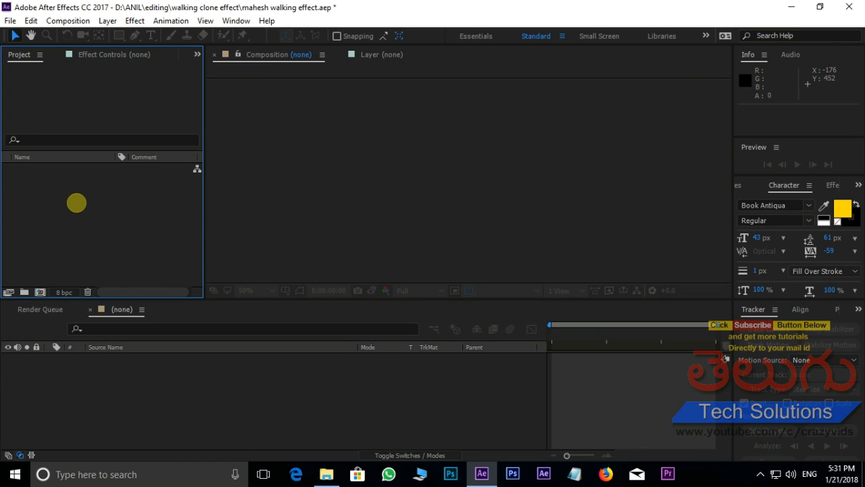
# Step: Import Srimanthudu_00234.tif from the trailer folder inside the desktop's mahesh folder as a TIFF sequence with Straight - Unmatted alpha
pyautogui.doubleClick(76, 203)
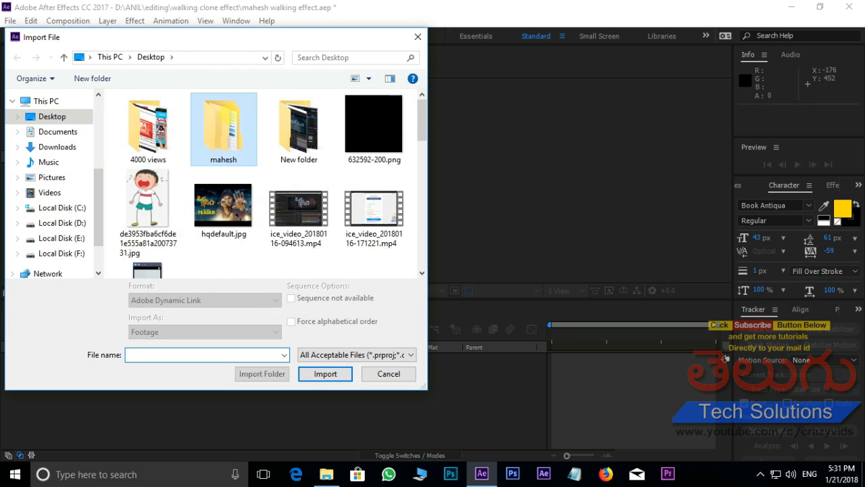
pyautogui.doubleClick(223, 129)
pyautogui.doubleClick(150, 117)
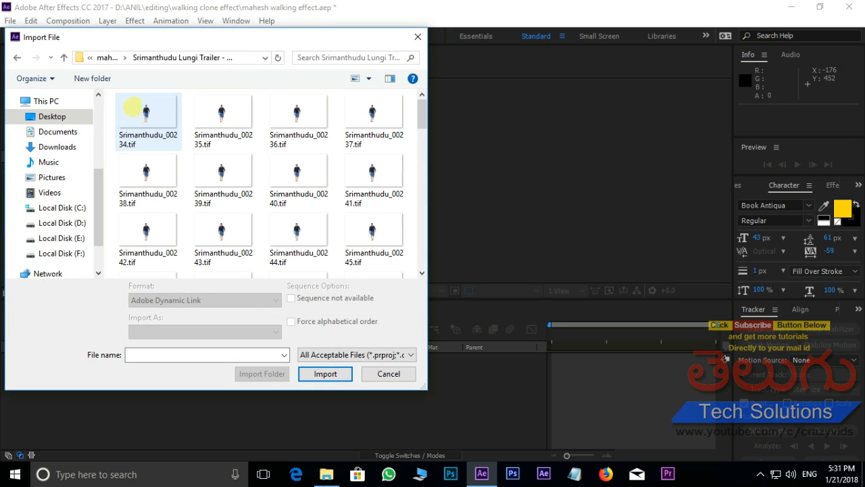
pyautogui.click(146, 111)
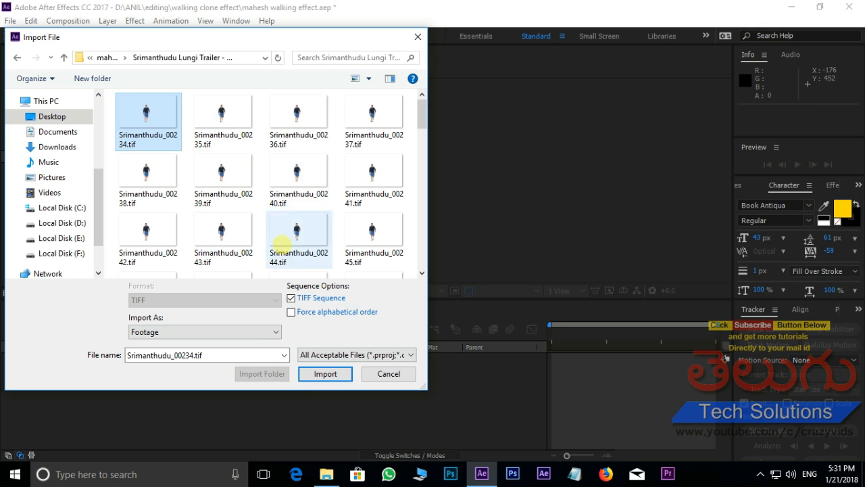
pyautogui.click(323, 372)
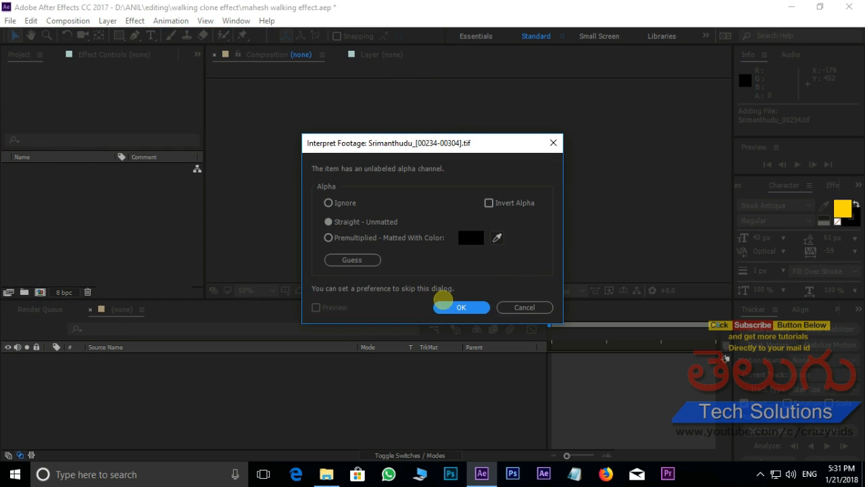
pyautogui.click(466, 305)
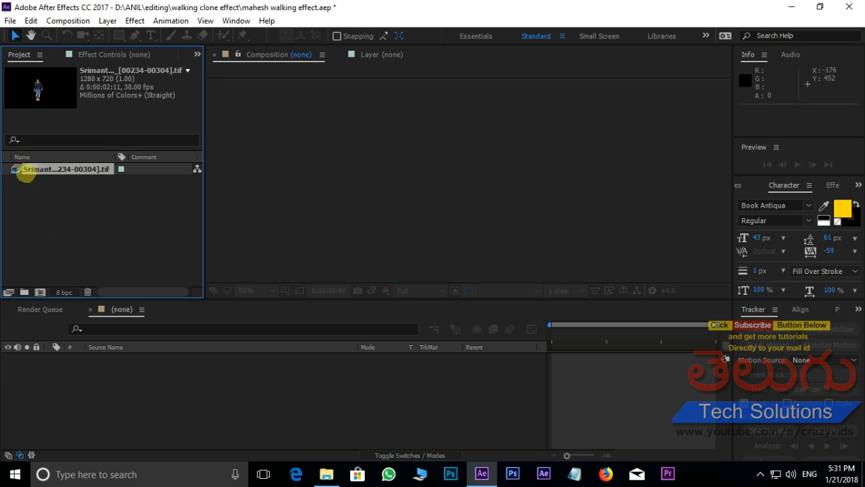
# Step: Create a composition from the imported TIFF sequence, preview the walk, and return the current time to the first frame
pyautogui.moveTo(454, 195); pyautogui.dragTo(455, 196)
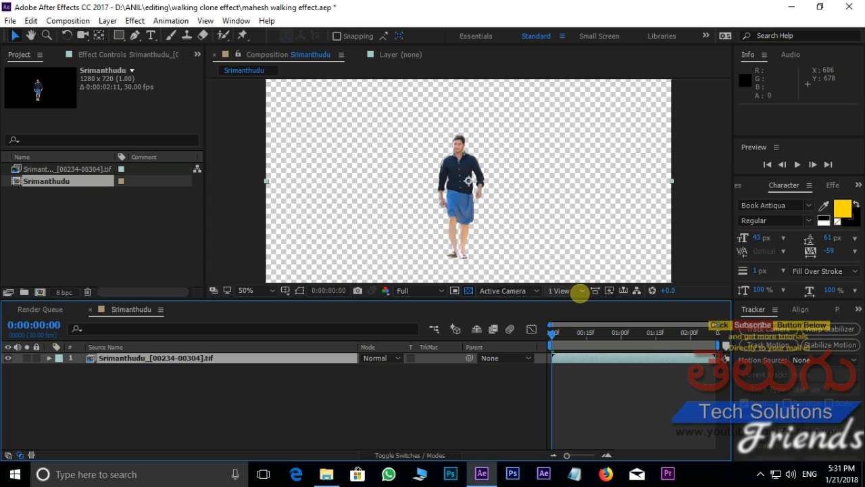
pyautogui.press('space')
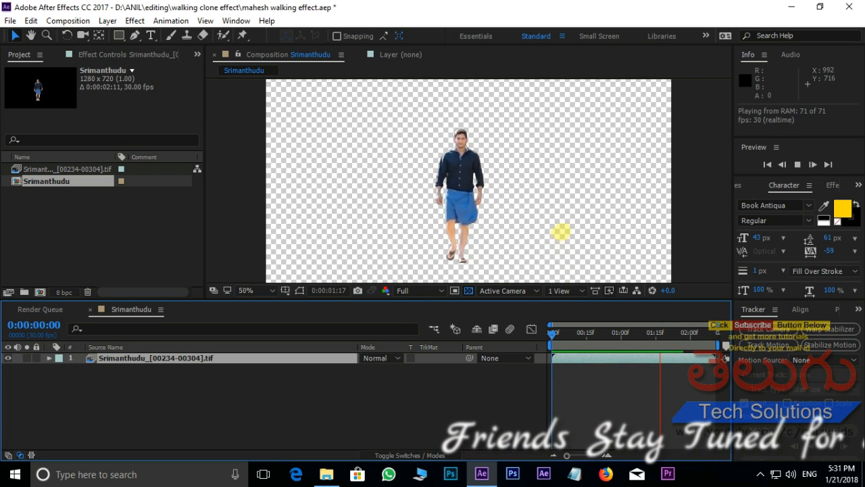
pyautogui.click(677, 333)
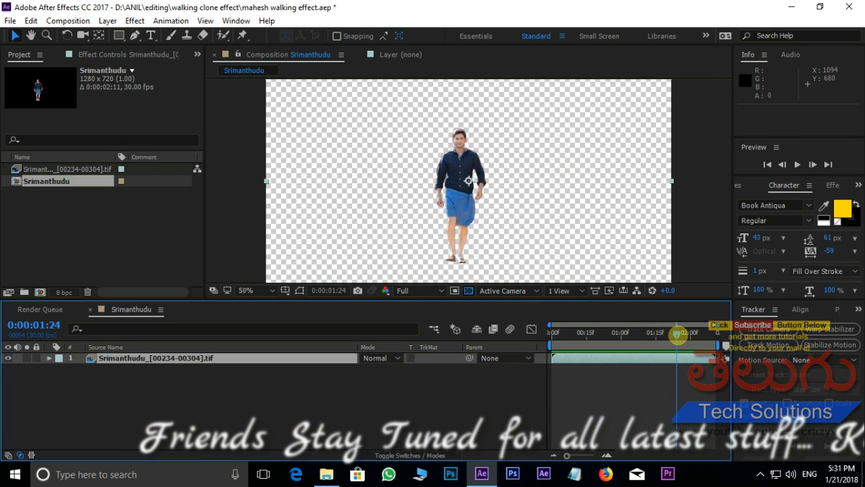
pyautogui.click(553, 332)
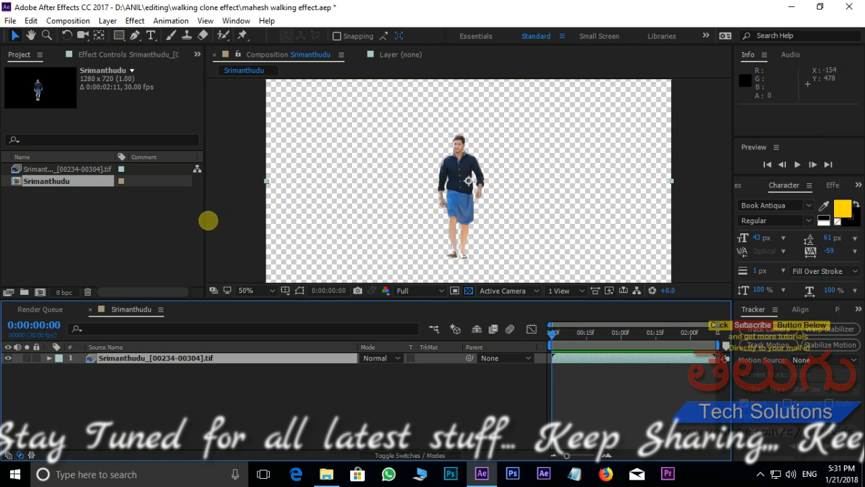
# Step: Import pexels-photo-257360.jpeg from the Desktop and place it in the composition beneath the walking man layer
pyautogui.doubleClick(69, 225)
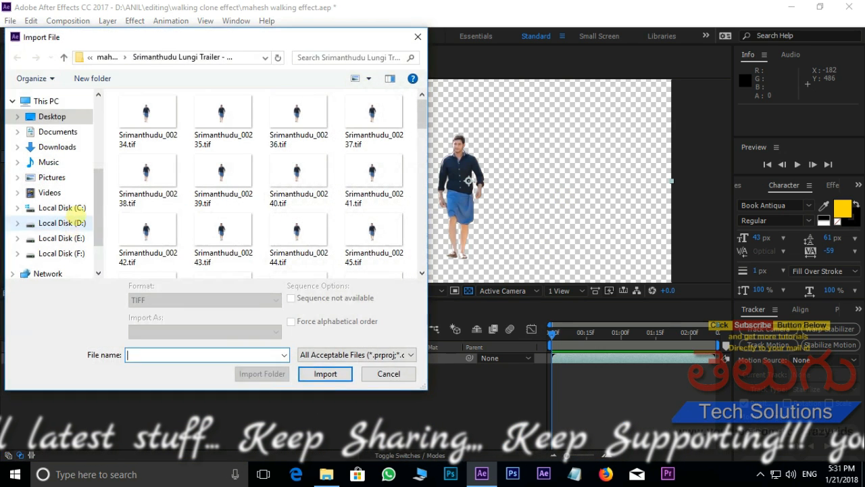
pyautogui.click(52, 116)
pyautogui.scroll(-3, 303, 168)
pyautogui.scroll(-3, 304, 168)
pyautogui.click(298, 216)
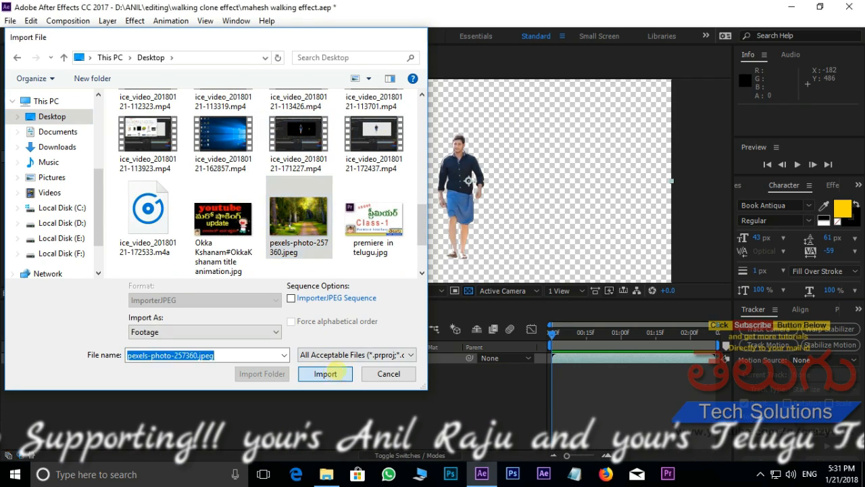
pyautogui.click(336, 372)
pyautogui.moveTo(16, 180); pyautogui.dragTo(214, 379)
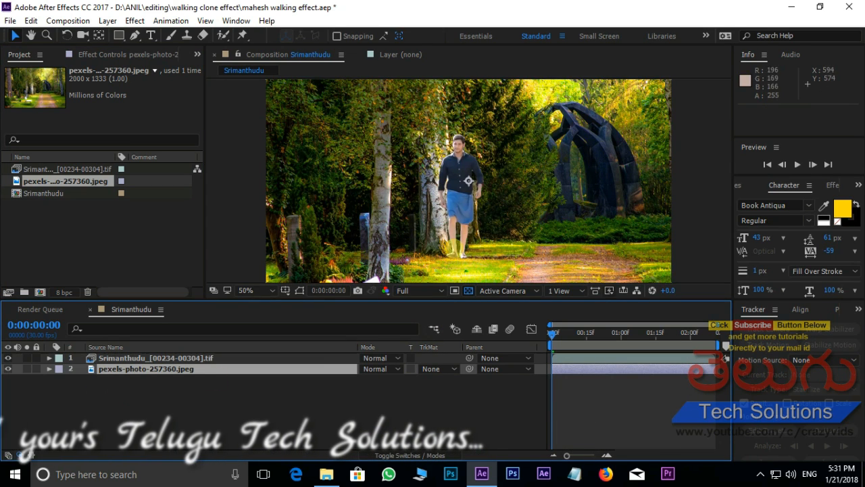
# Step: Reposition the forest photo in the frame so that the dirt path lies under the walking man's feet
pyautogui.press(',')
pyautogui.moveTo(554, 213); pyautogui.dragTo(513, 203)
pyautogui.press('.')
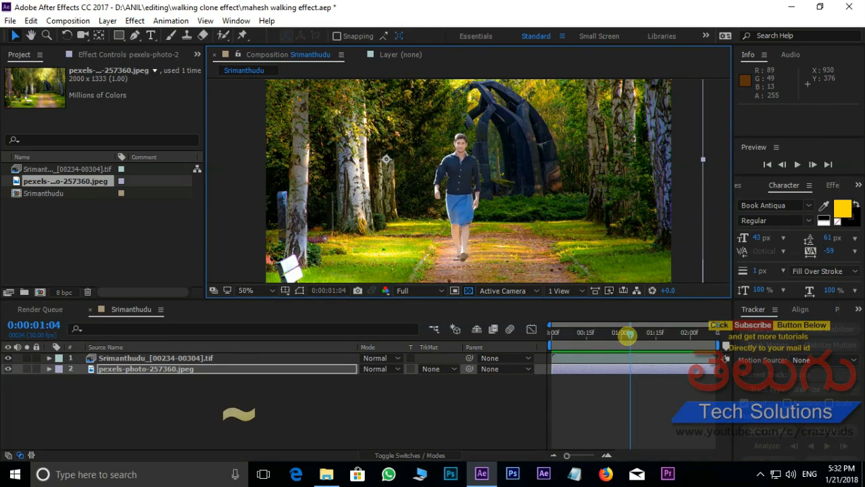
# Step: Preview the walk against the forest background from the first frame in an enlarged composition view, then restore the normal layout
pyautogui.moveTo(628, 334); pyautogui.dragTo(528, 343)
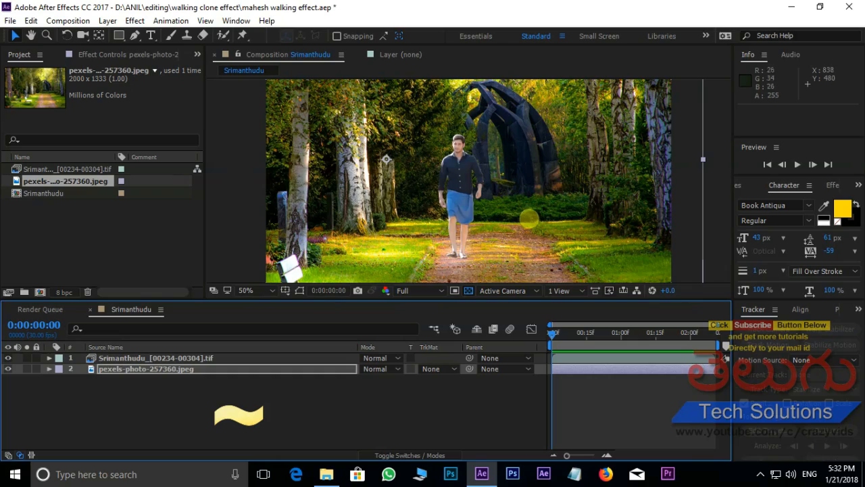
pyautogui.press('`')
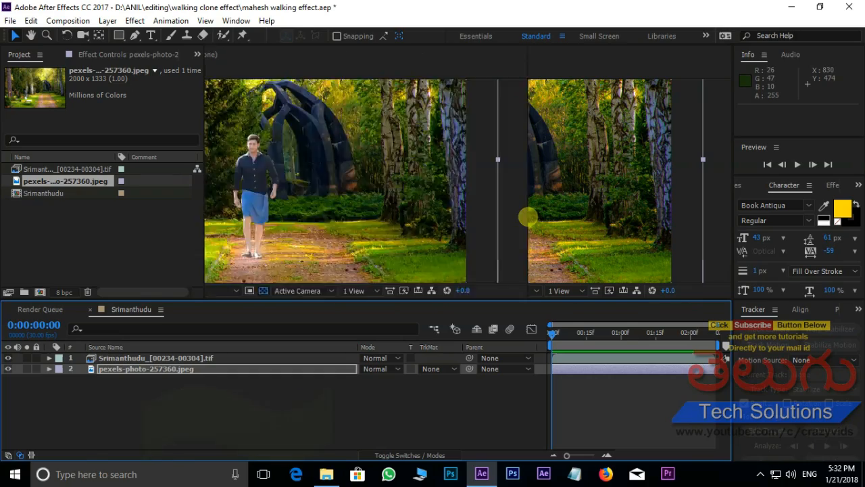
pyautogui.scroll(-2, 476, 263)
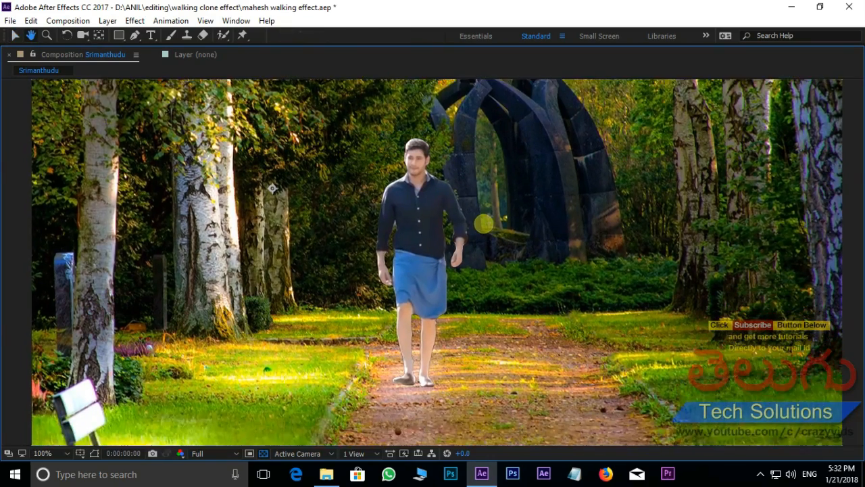
pyautogui.press('space')
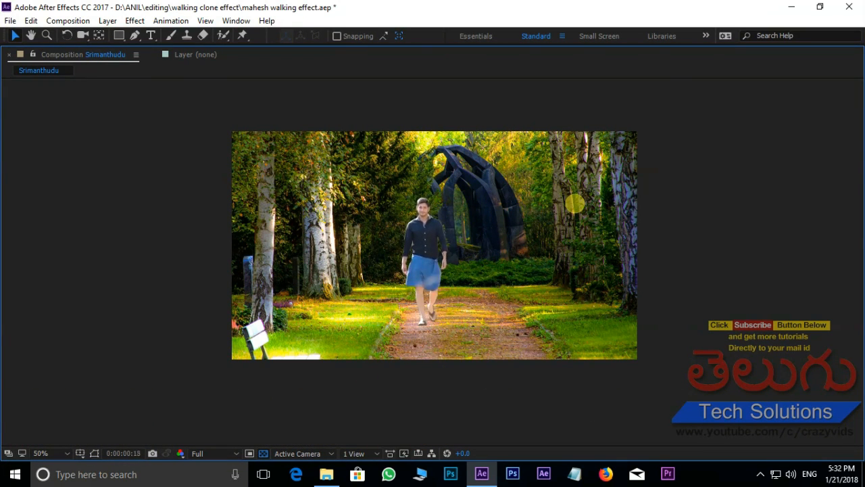
pyautogui.press('`')
pyautogui.press('space')
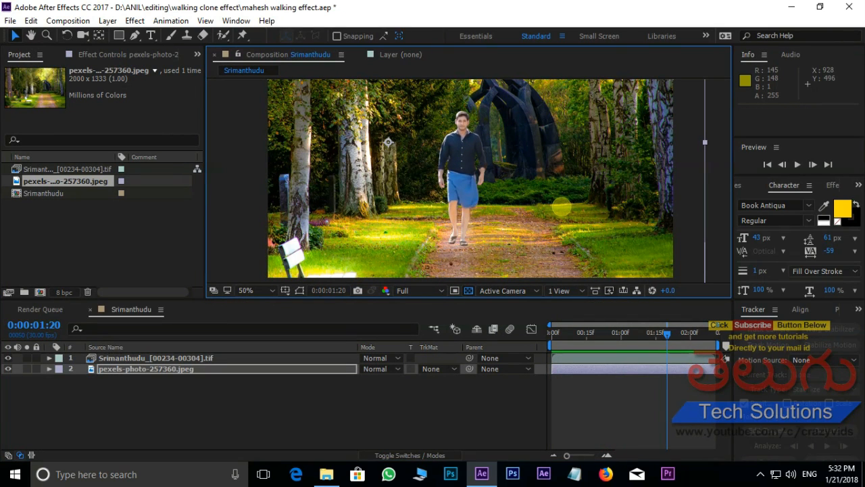